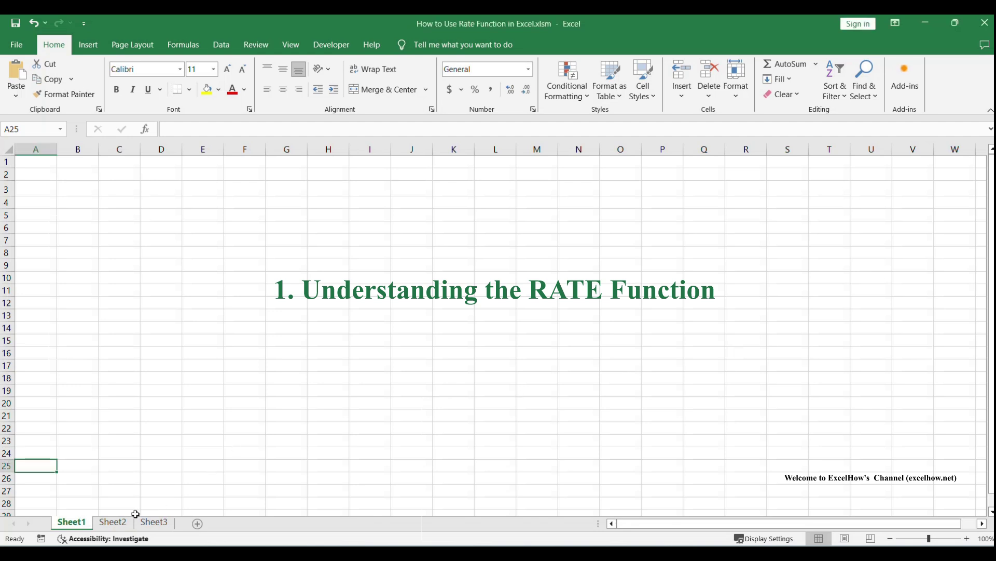
Switch to Sheet2, which holds the loan table with 5.80% and 13.08% annual rates.
click(113, 523)
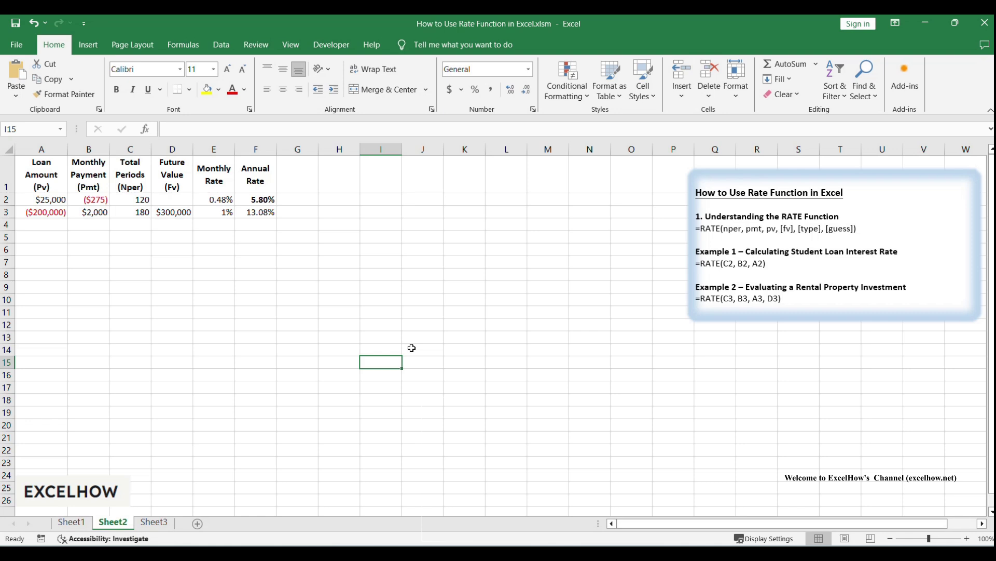
click(722, 228)
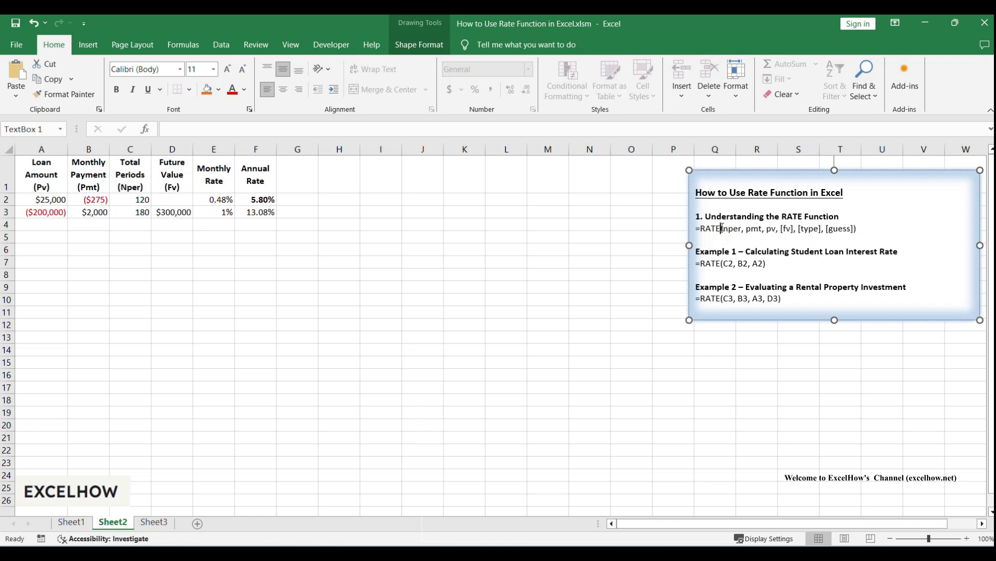
drag(721, 229, 867, 230)
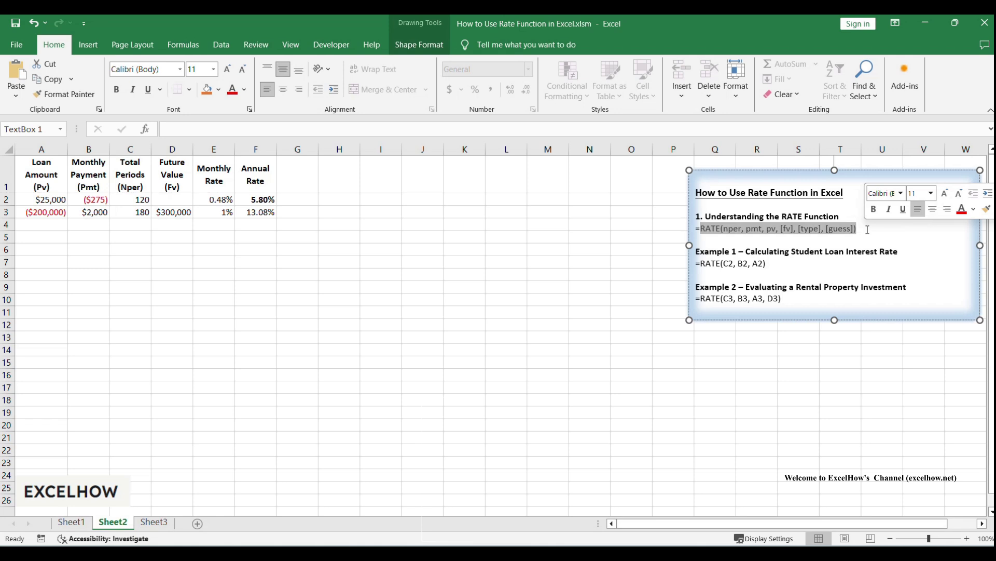
click(871, 229)
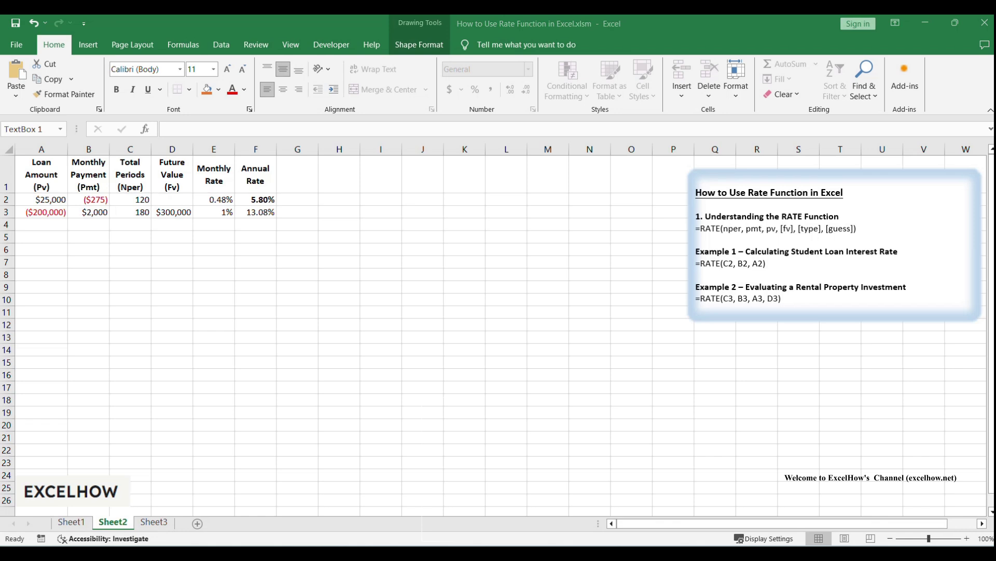
click(465, 312)
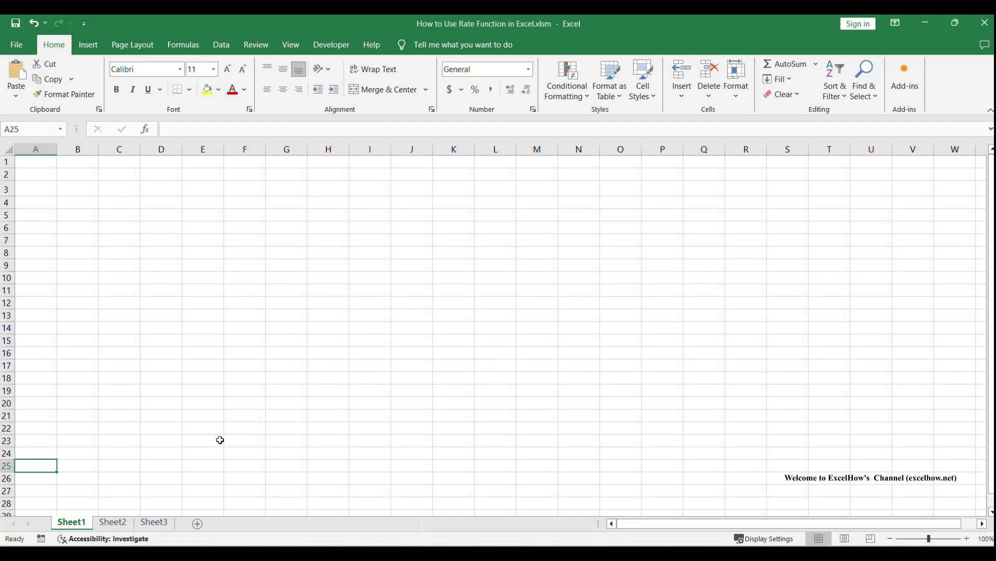
click(123, 525)
click(727, 351)
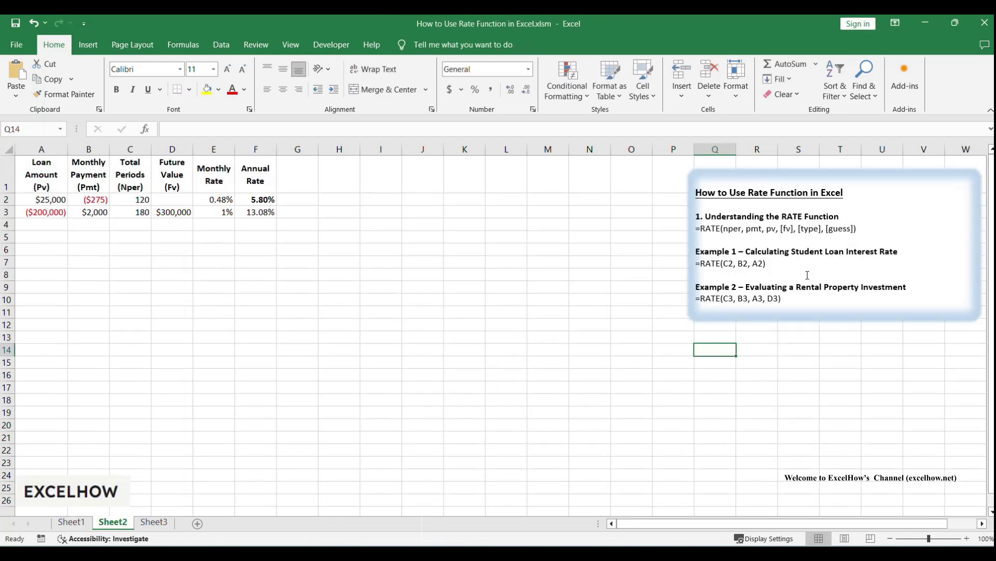
drag(793, 251, 880, 253)
click(901, 257)
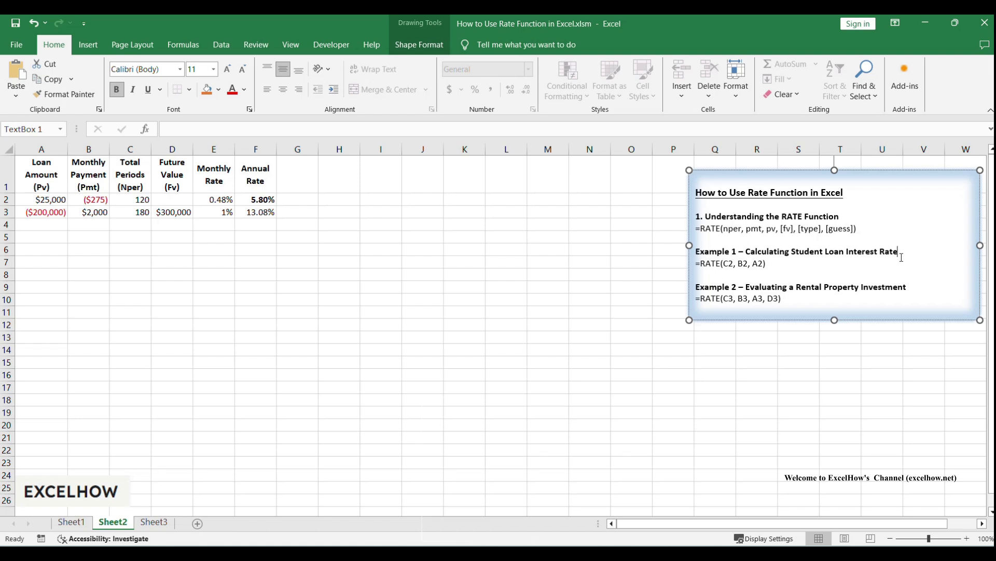
click(357, 361)
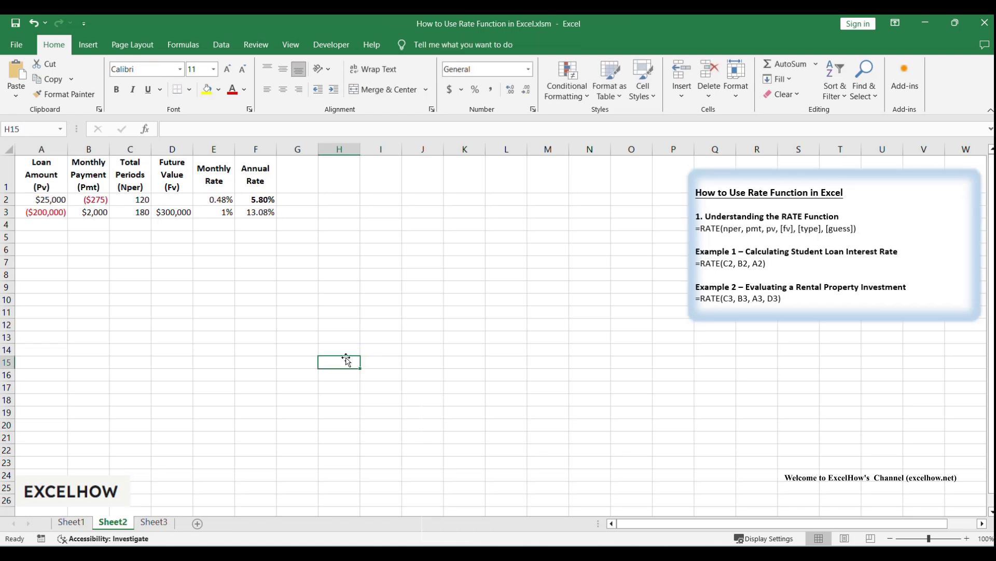
click(46, 198)
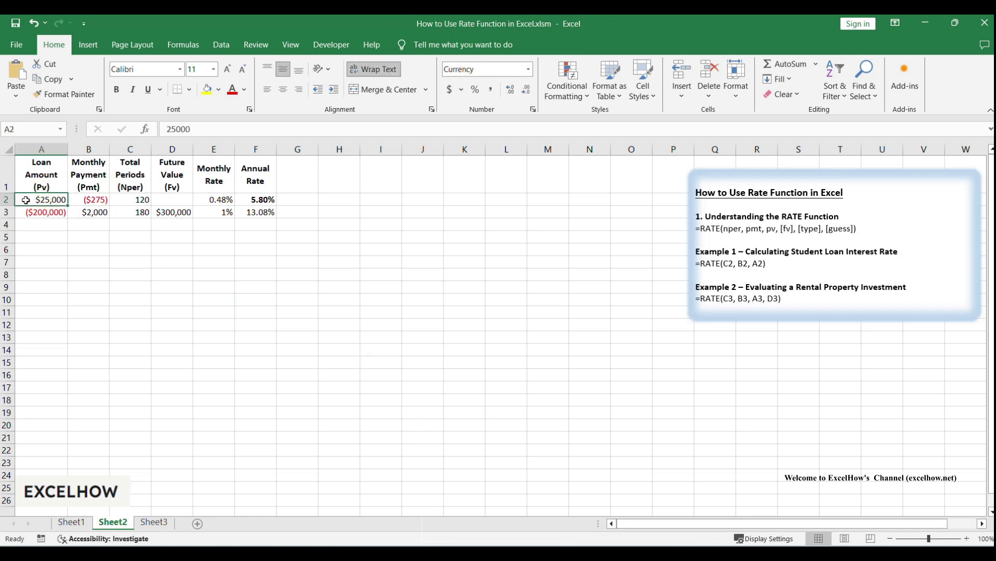
click(84, 200)
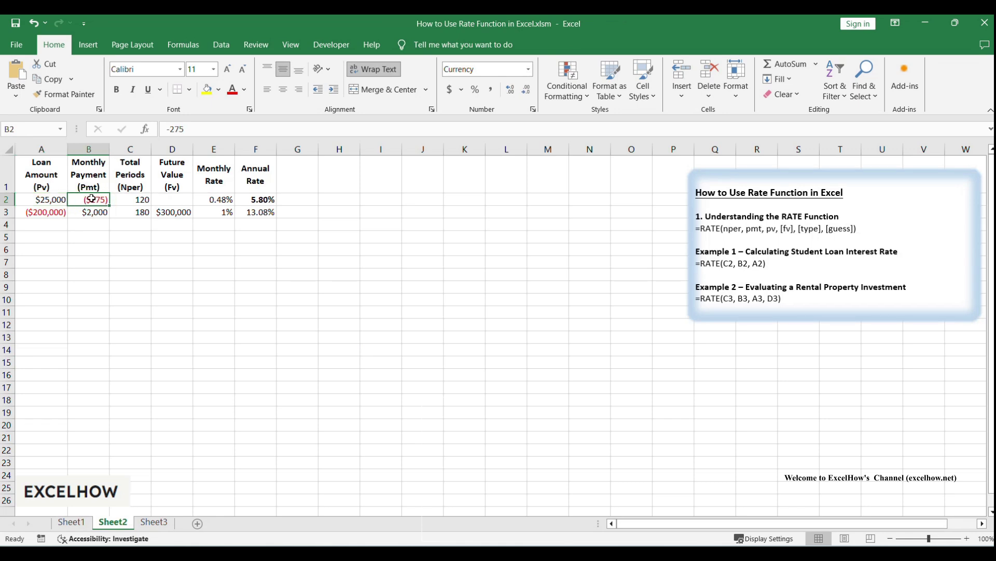
double_click(90, 198)
drag(89, 199, 69, 199)
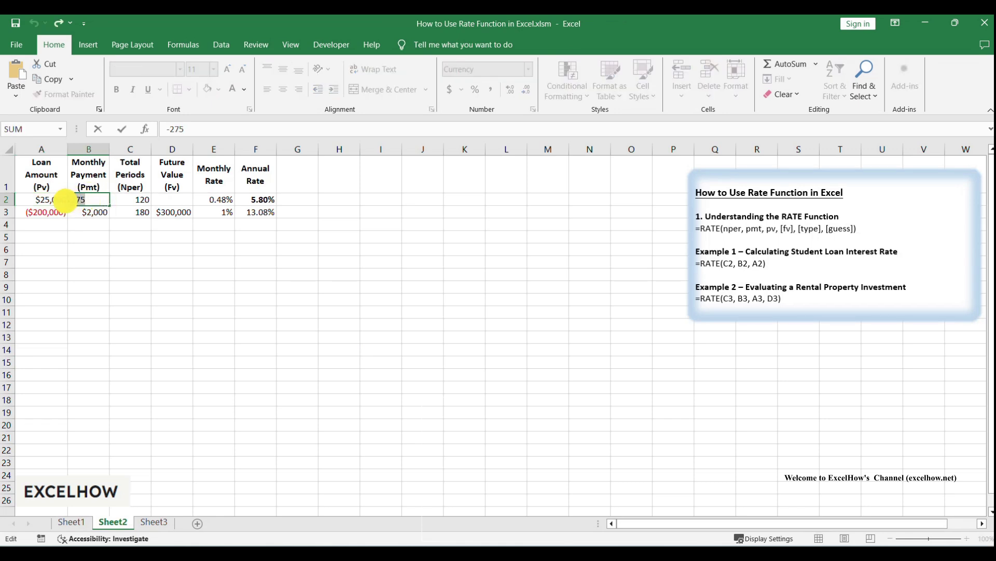
click(135, 200)
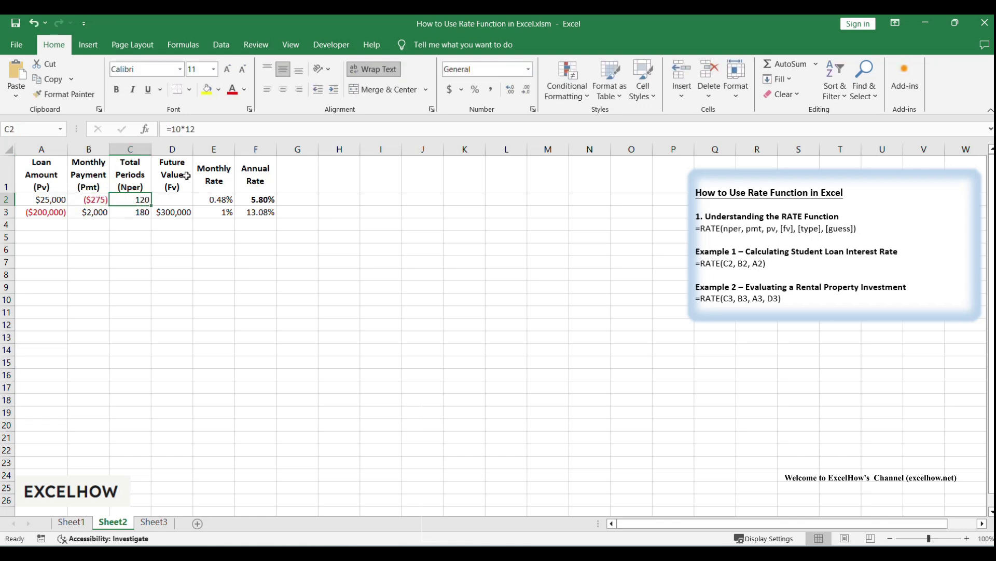
click(200, 129)
click(178, 199)
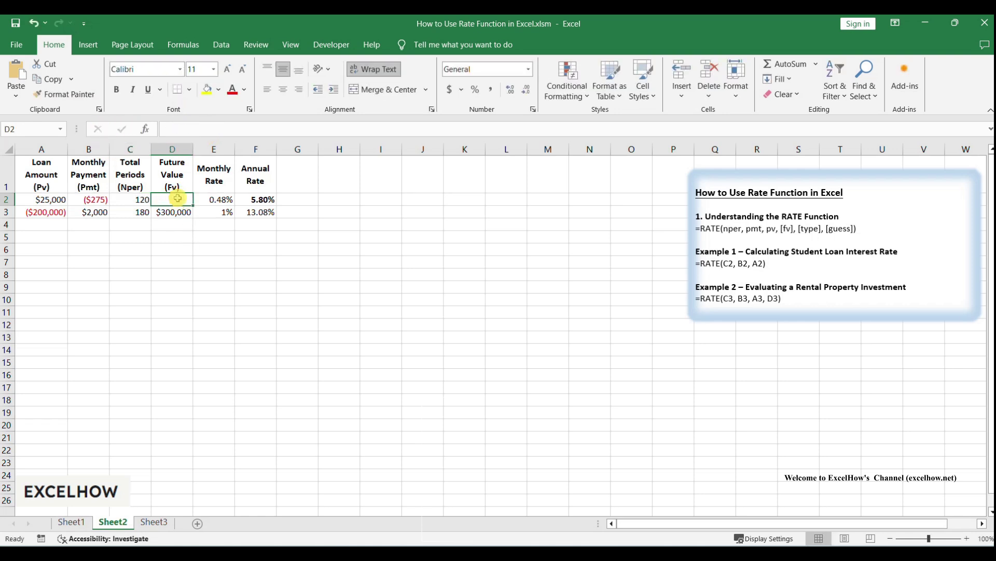
click(206, 200)
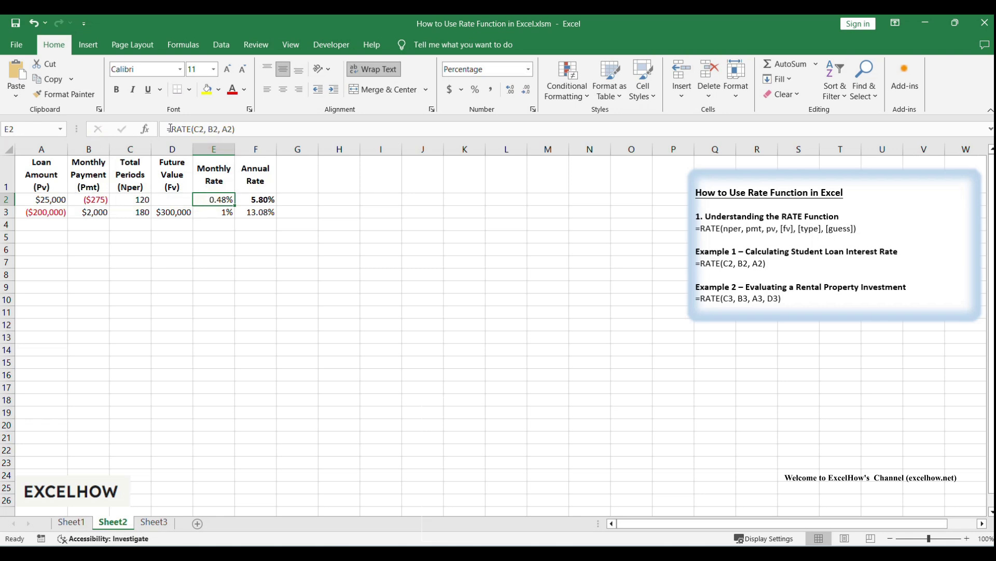
click(245, 128)
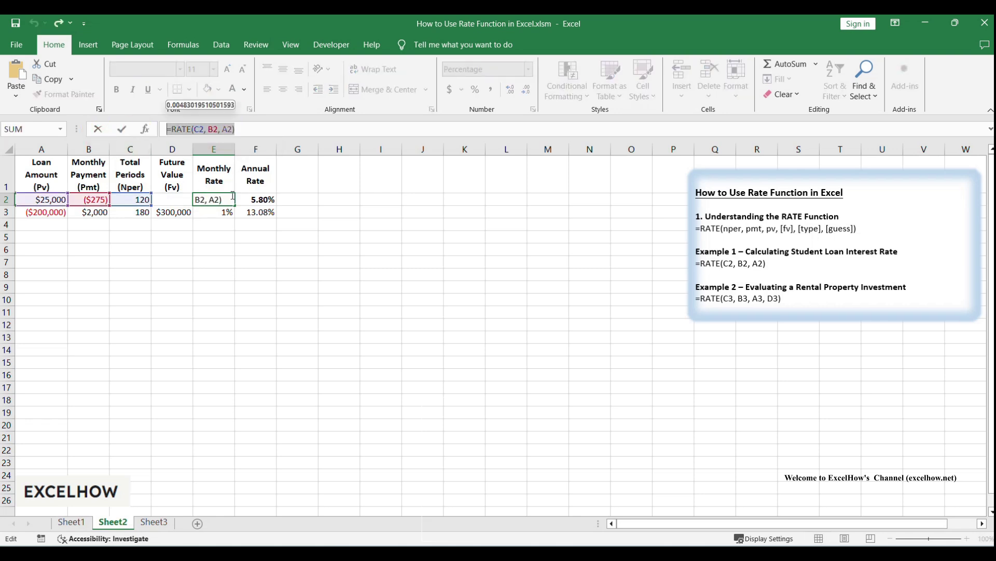
key(Escape)
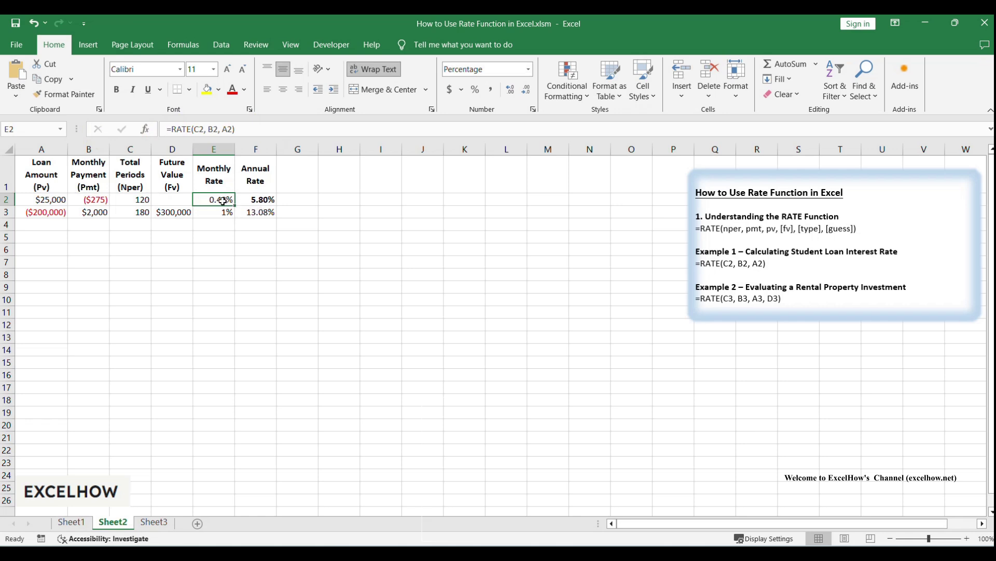
click(170, 201)
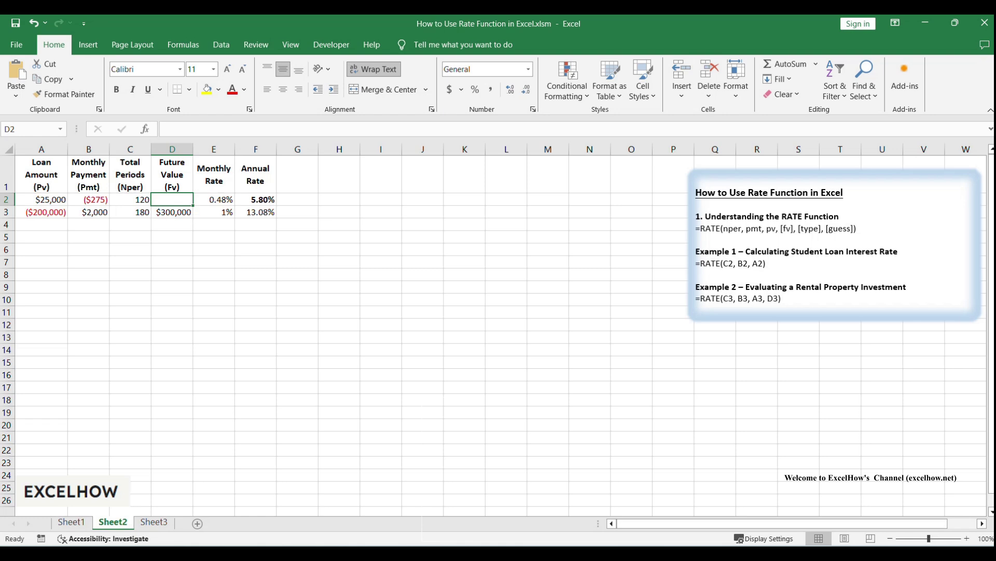
click(223, 197)
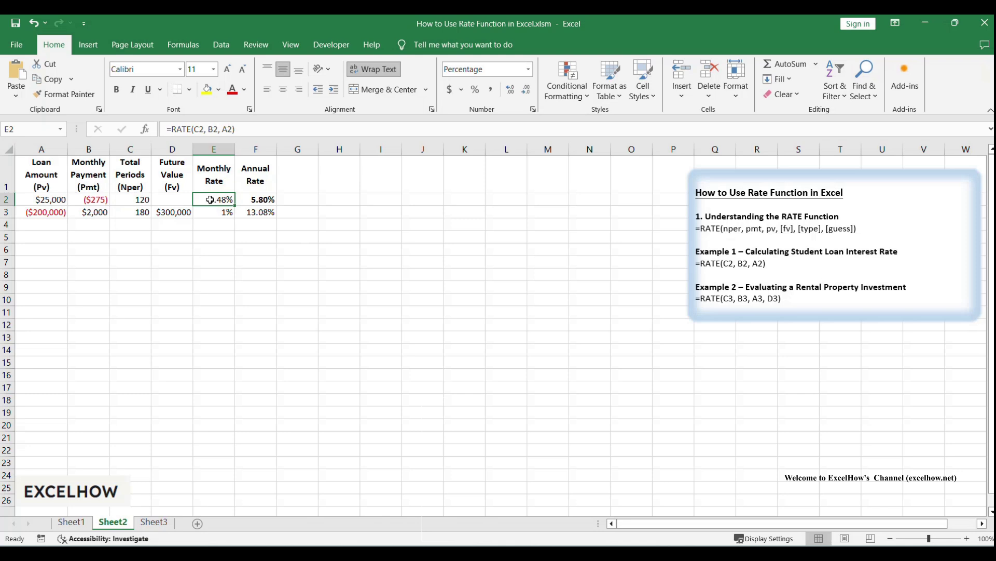
double_click(221, 199)
key(Escape)
click(256, 200)
click(231, 201)
click(249, 203)
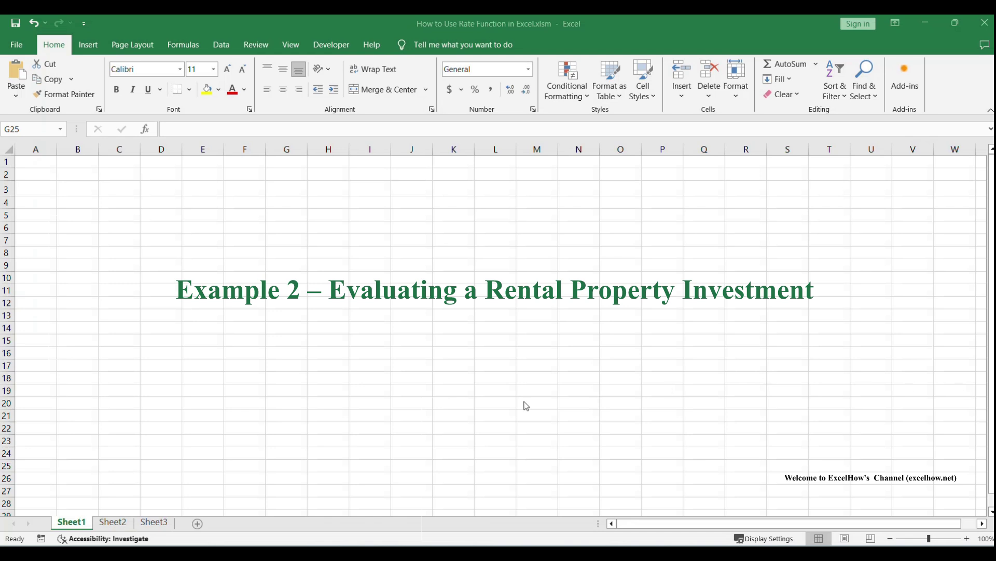
Return to Sheet2 and highlight the rental property heading in the RATE notes box.
click(123, 525)
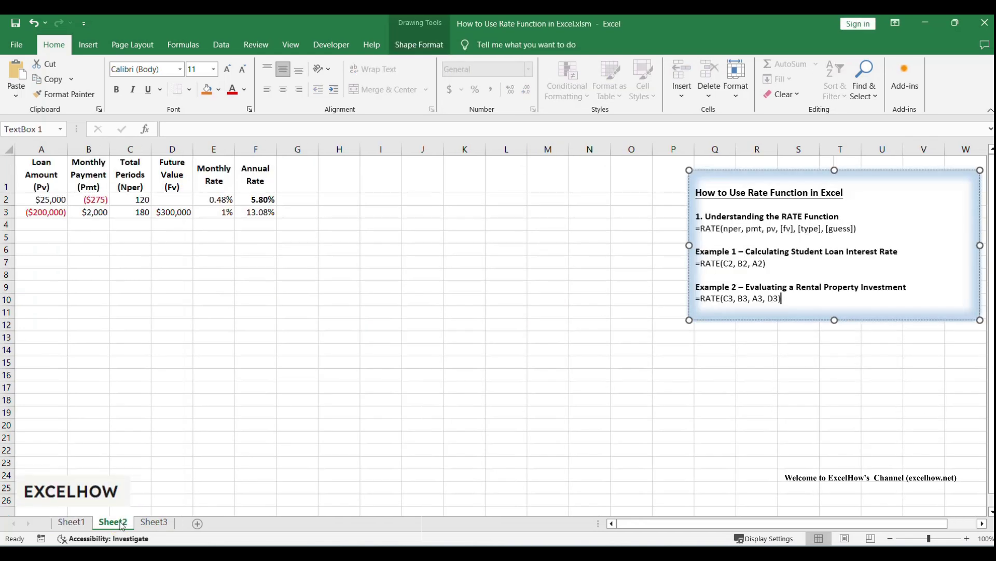
drag(739, 286, 906, 287)
click(865, 301)
click(223, 290)
Re-enter the rental loan amount -200000 in A3 and the 2000 payment in B3.
click(39, 214)
double_click(39, 215)
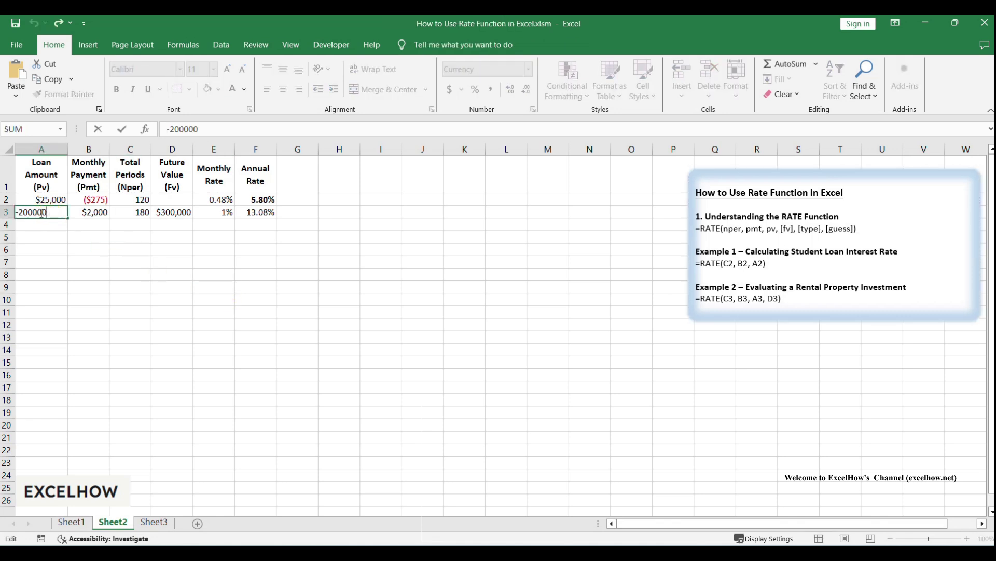
drag(9, 214, 63, 225)
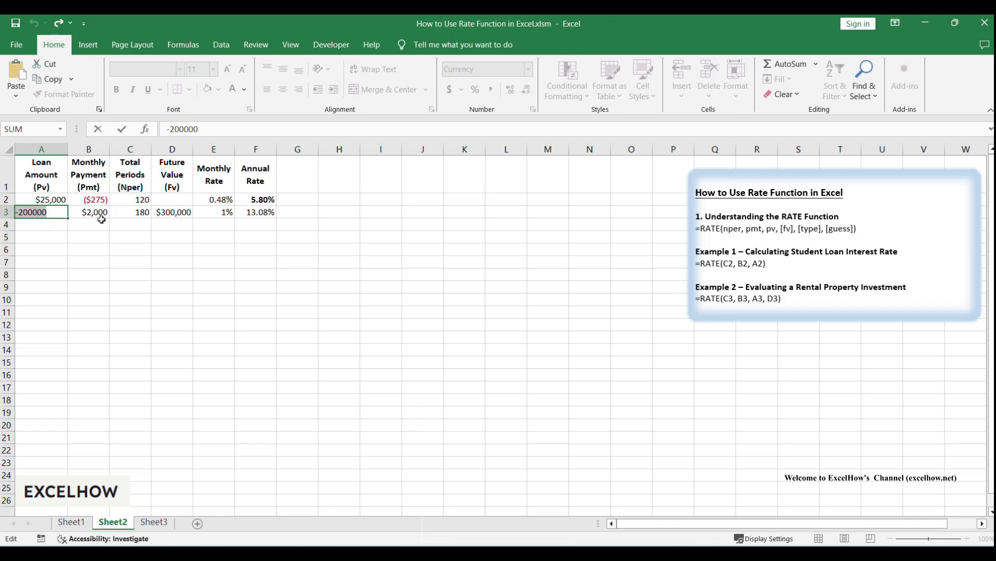
click(97, 211)
key(Left)
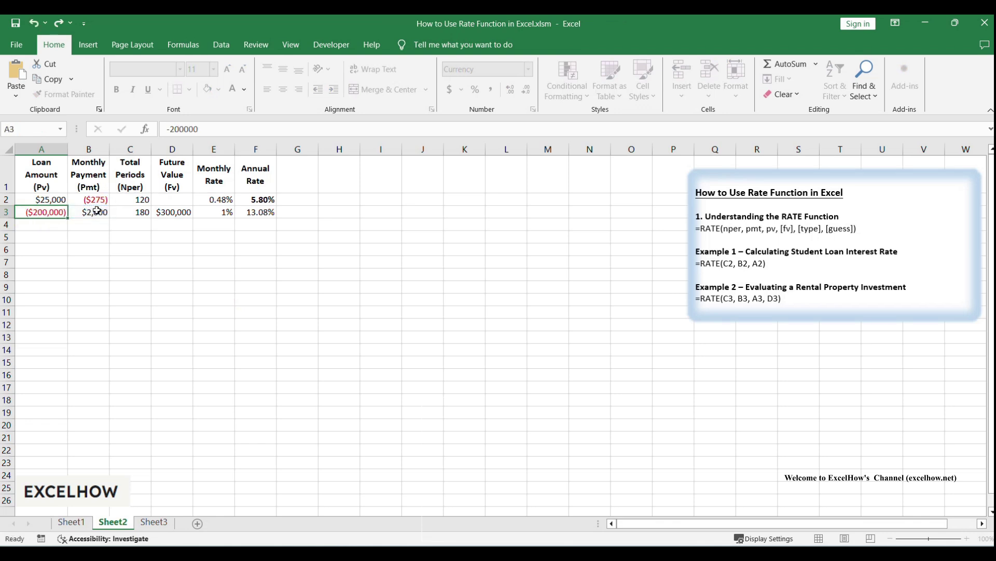
double_click(98, 210)
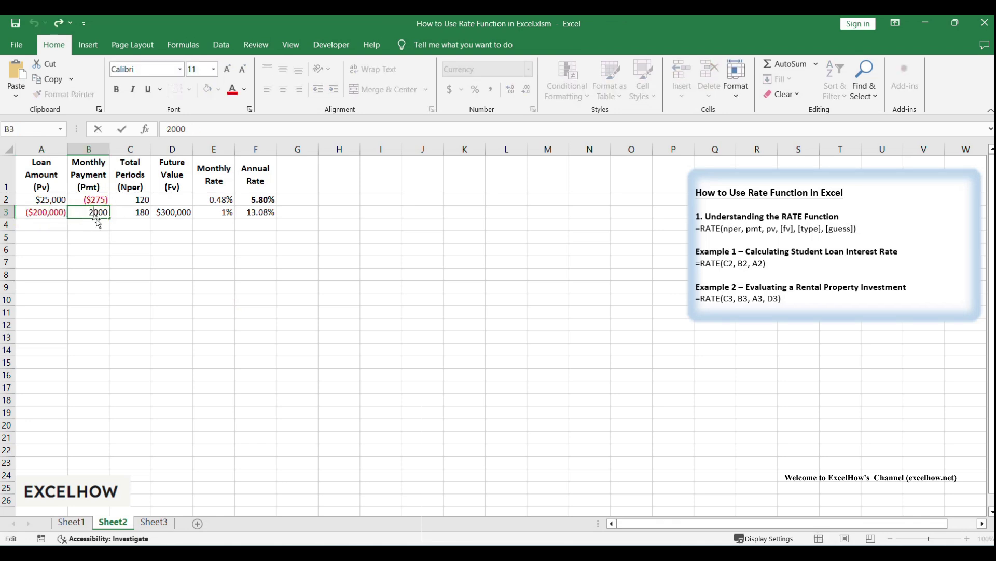
click(116, 216)
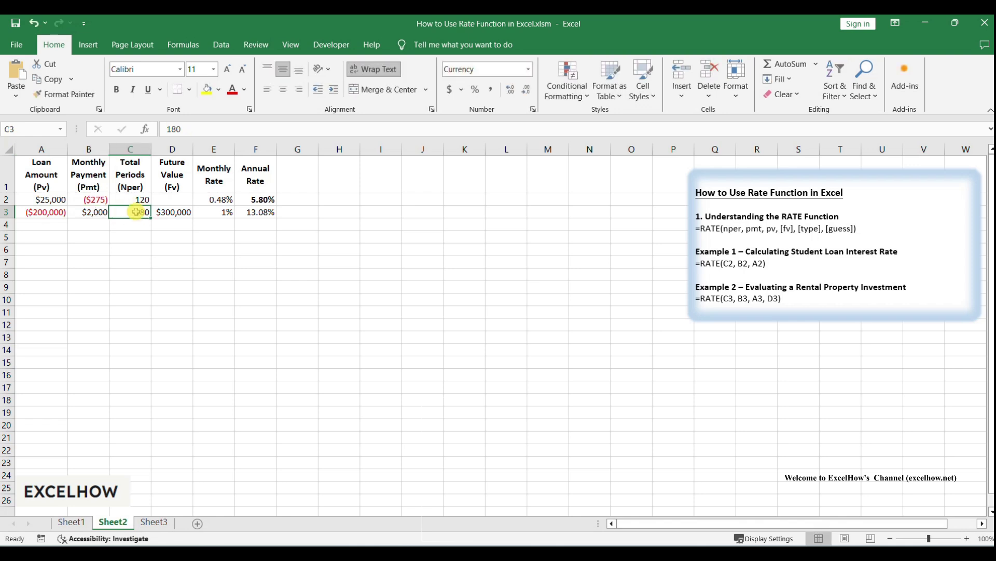
Confirm 180 periods in C3 and 300000 future value in D3, then check E3's RATE formula.
double_click(139, 215)
double_click(143, 216)
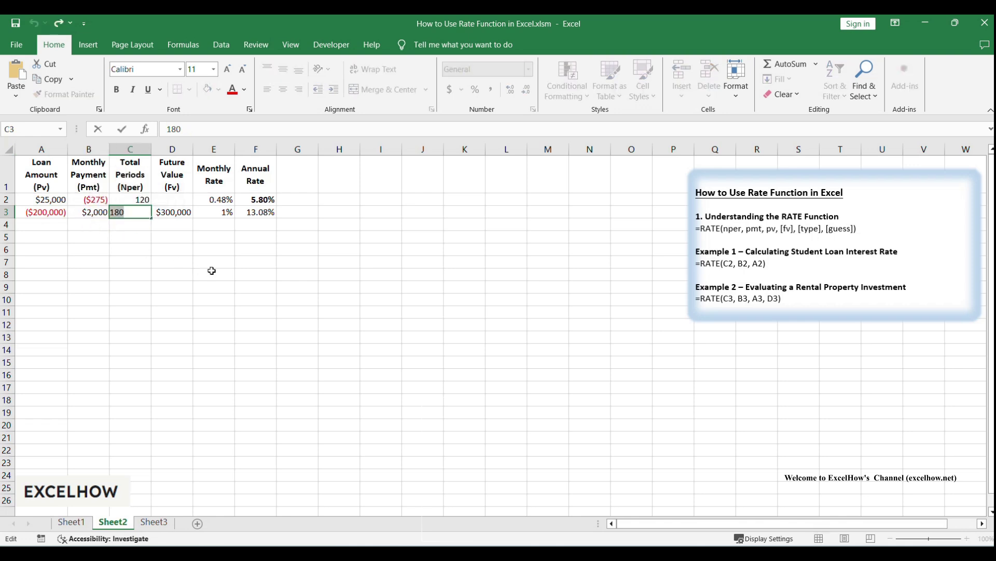
key(Escape)
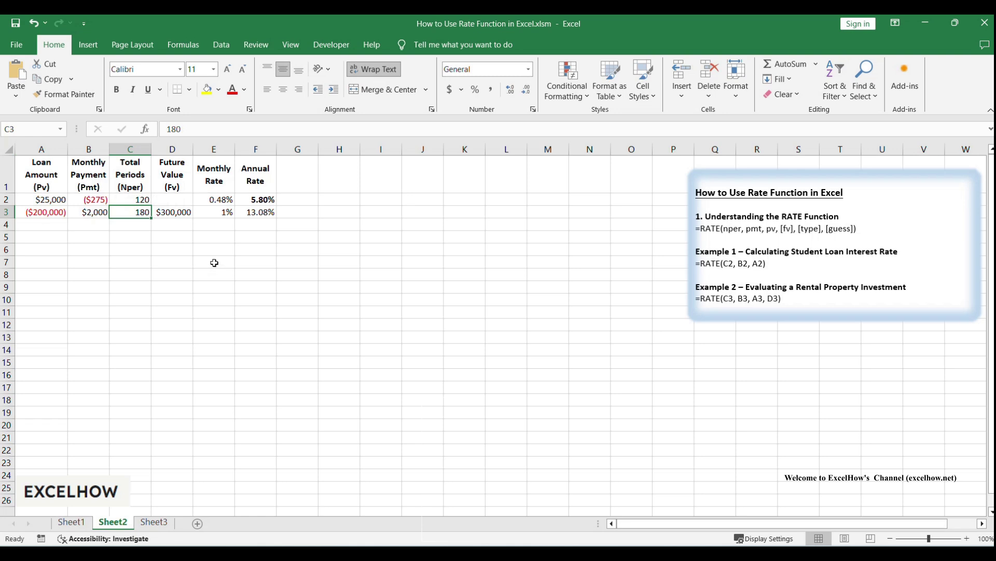
double_click(183, 213)
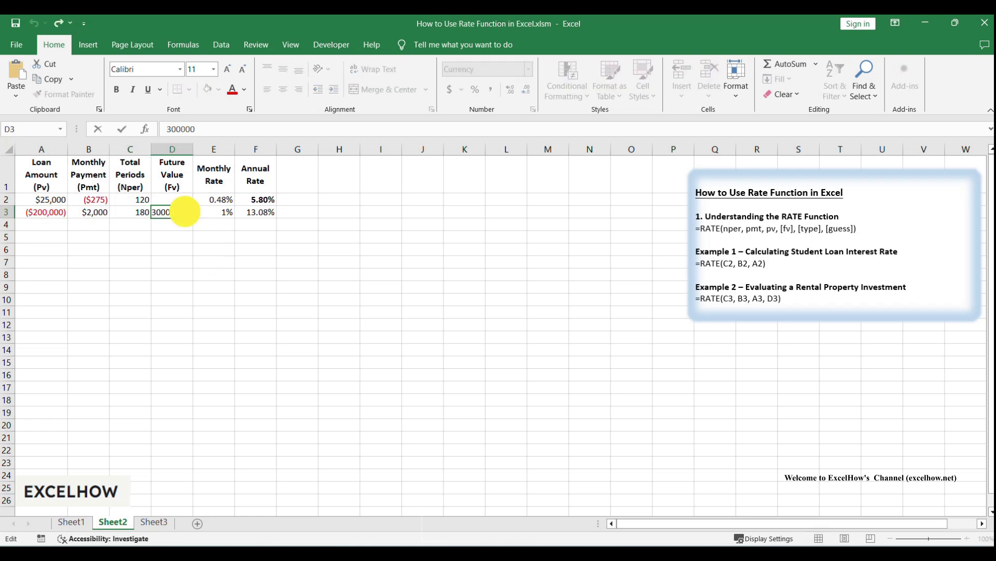
key(Escape)
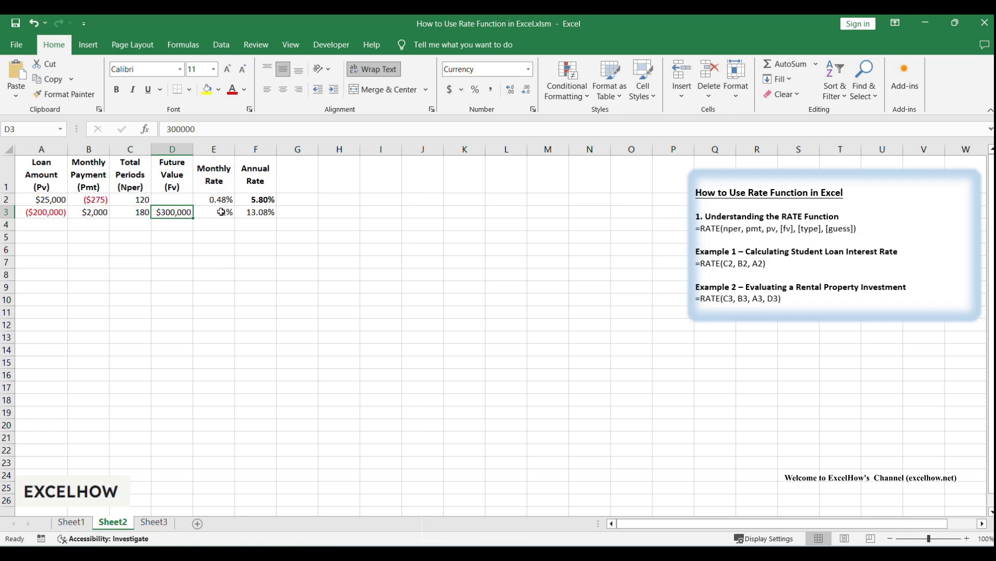
click(221, 214)
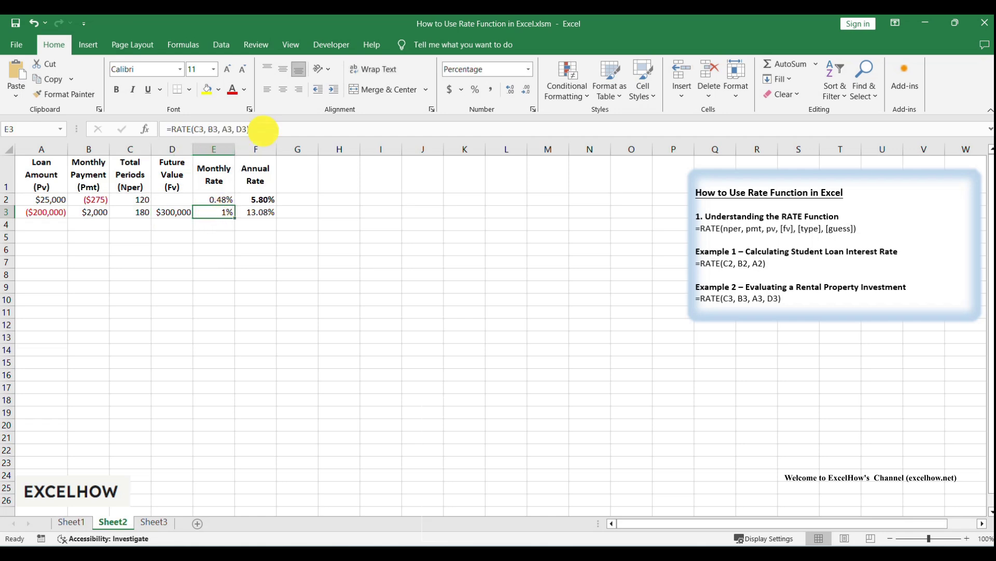
click(260, 129)
key(Escape)
click(262, 212)
click(171, 213)
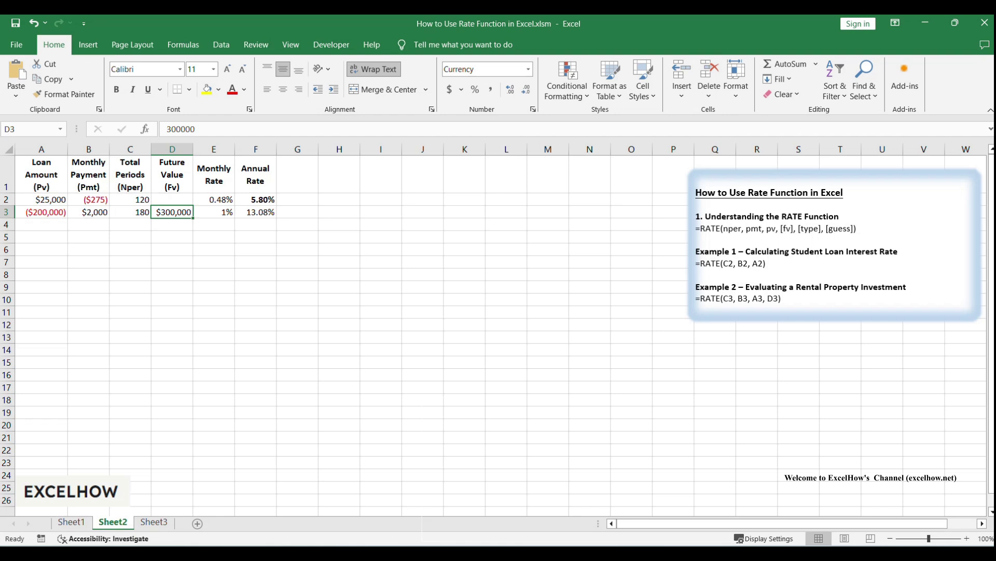
double_click(223, 212)
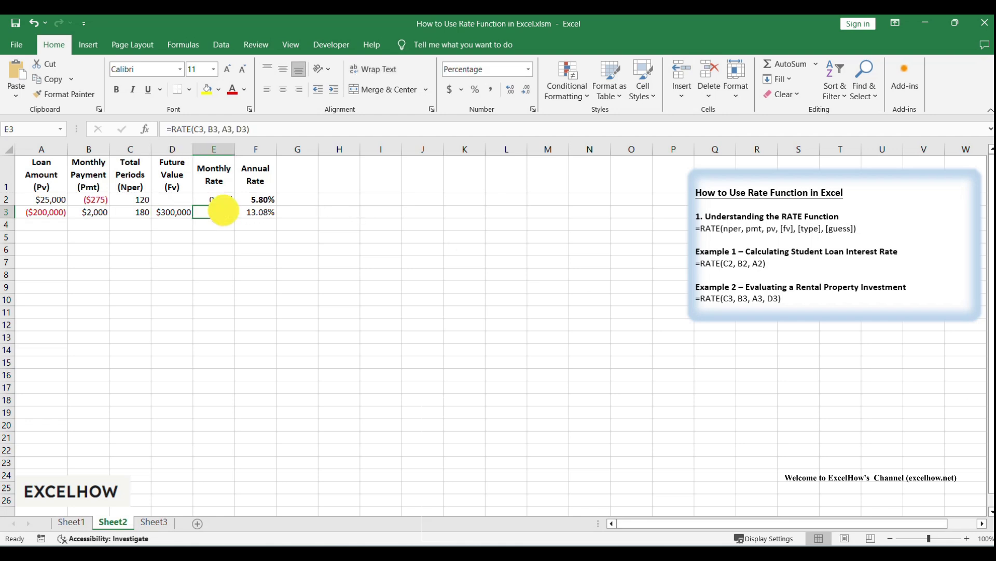
key(ctrl+Return)
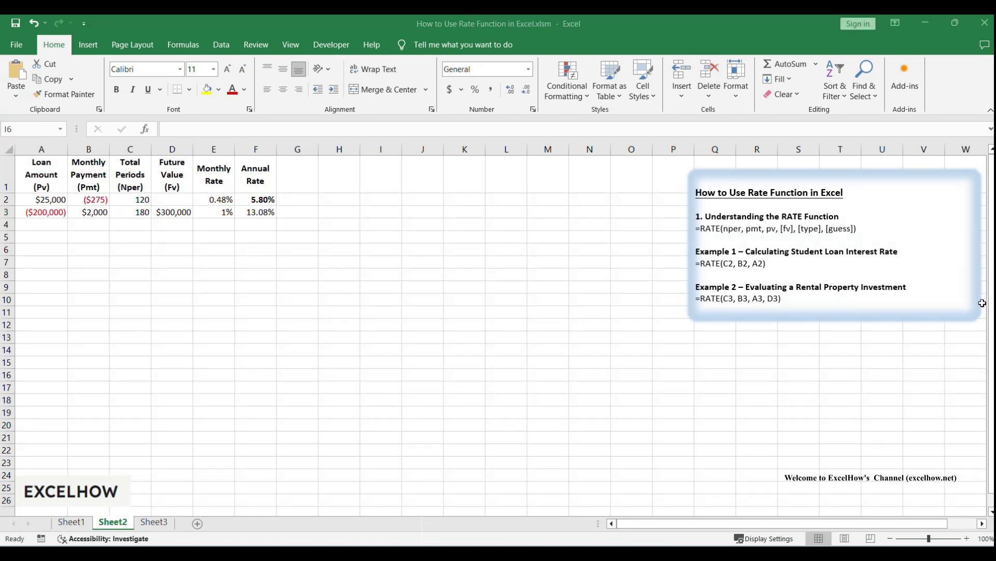
click(302, 267)
click(255, 212)
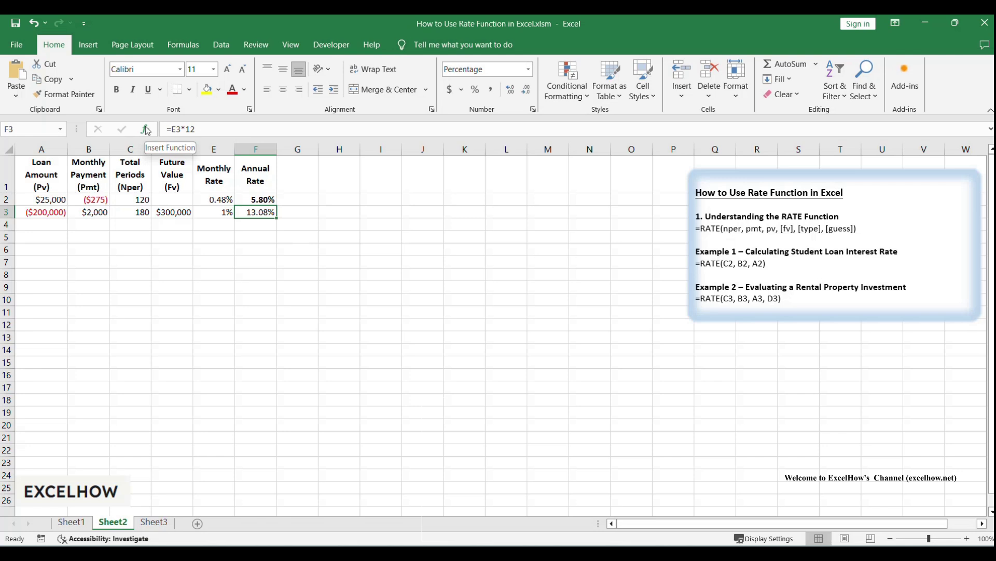
click(265, 215)
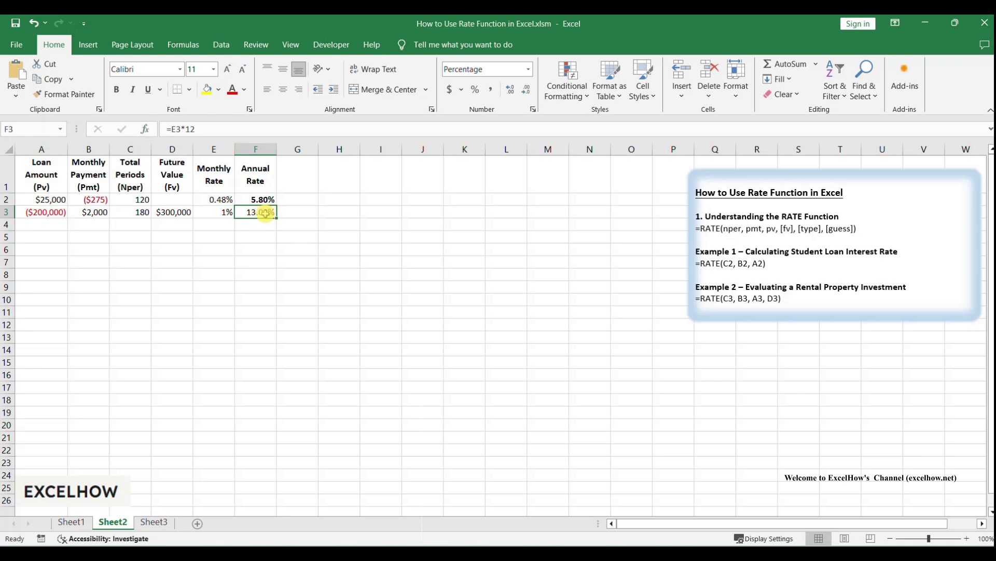
click(296, 274)
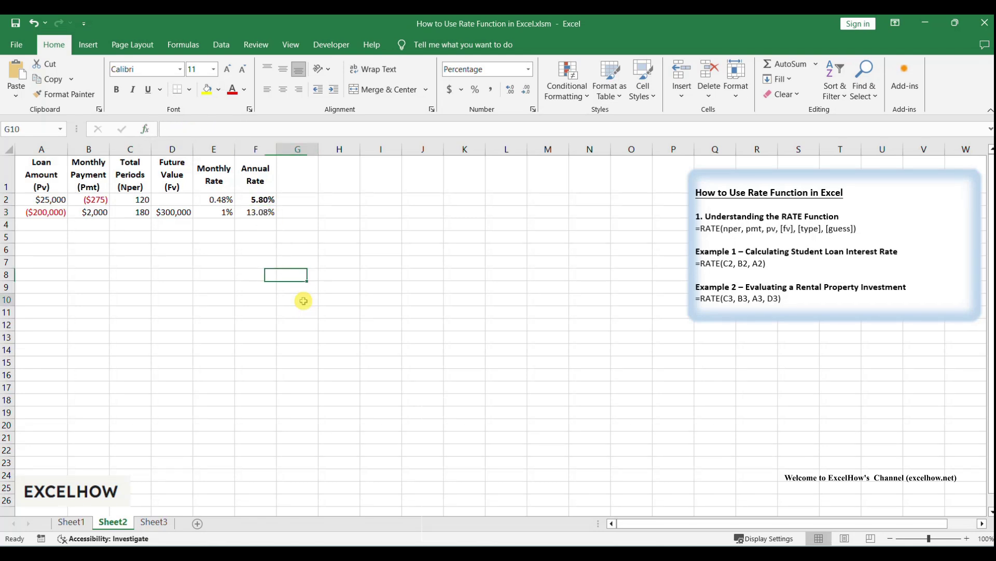
click(297, 299)
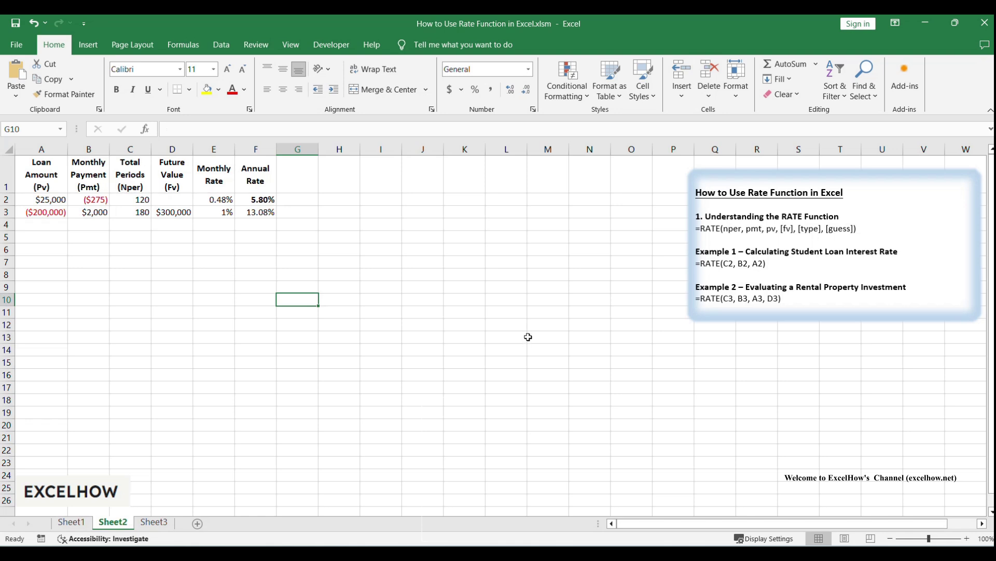